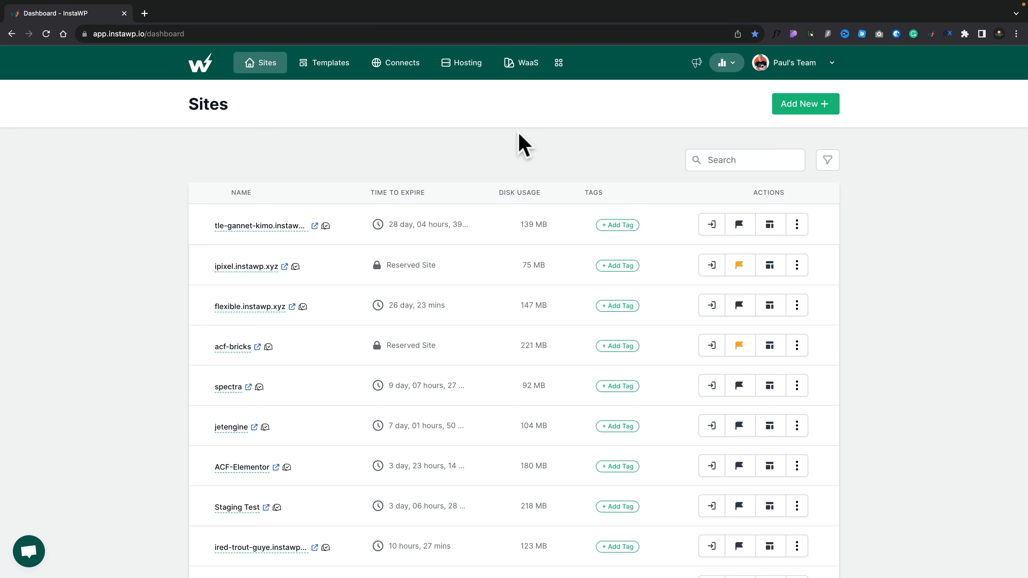
Start a new site from scratch and browse the Security, SEO and Speed plugin categories
{"action": "left_click", "coordinate": [806, 106]}
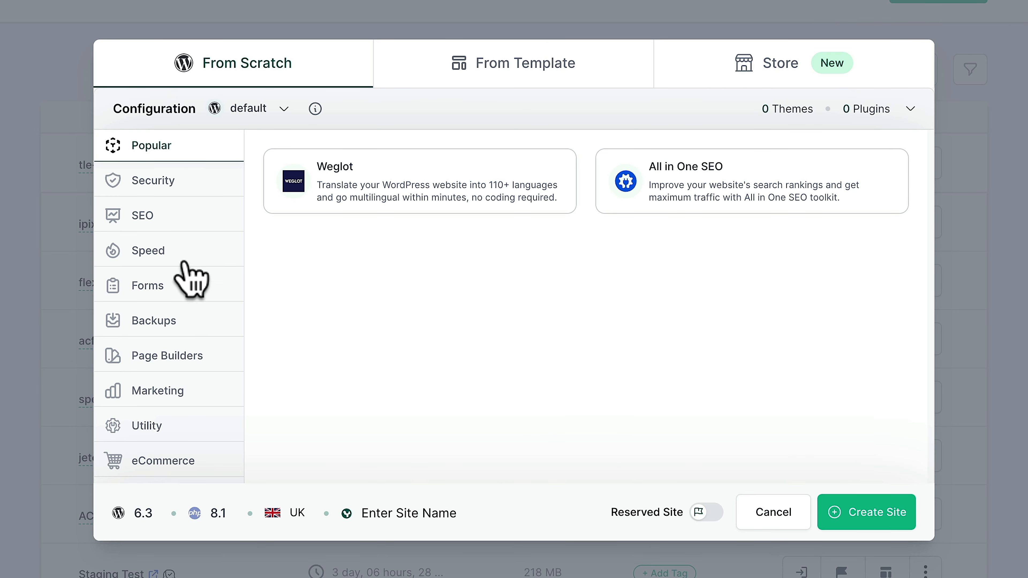
{"action": "left_click", "coordinate": [176, 181]}
{"action": "left_click", "coordinate": [182, 222]}
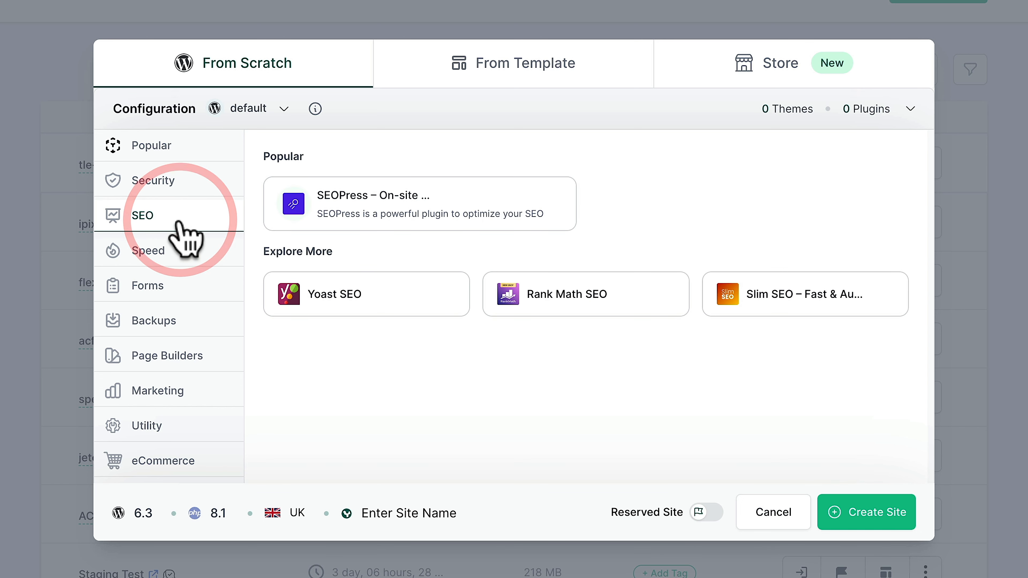
{"action": "left_click", "coordinate": [180, 256]}
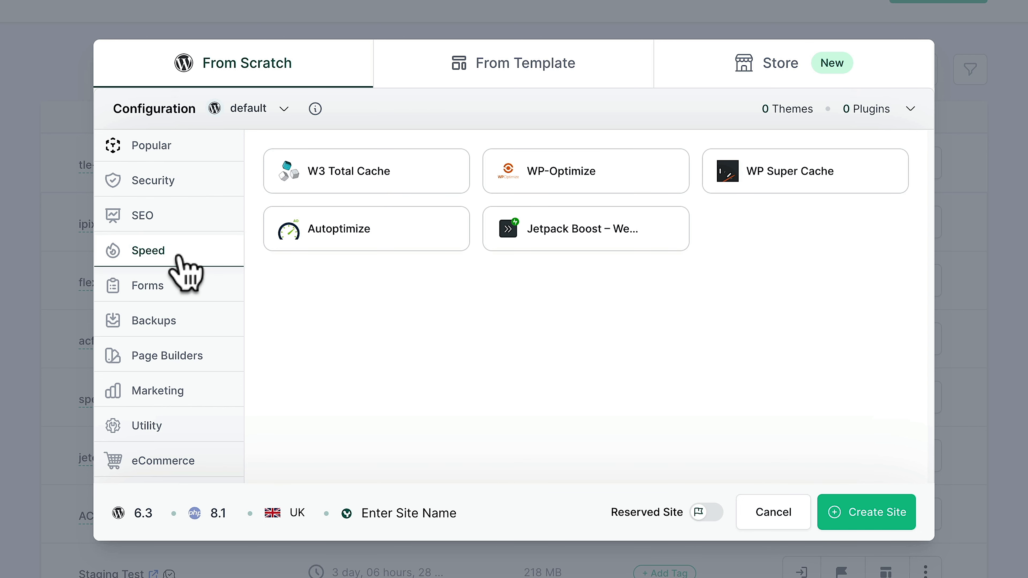
{"action": "scroll", "coordinate": [179, 321], "scroll_direction": "down", "scroll_amount": 1}
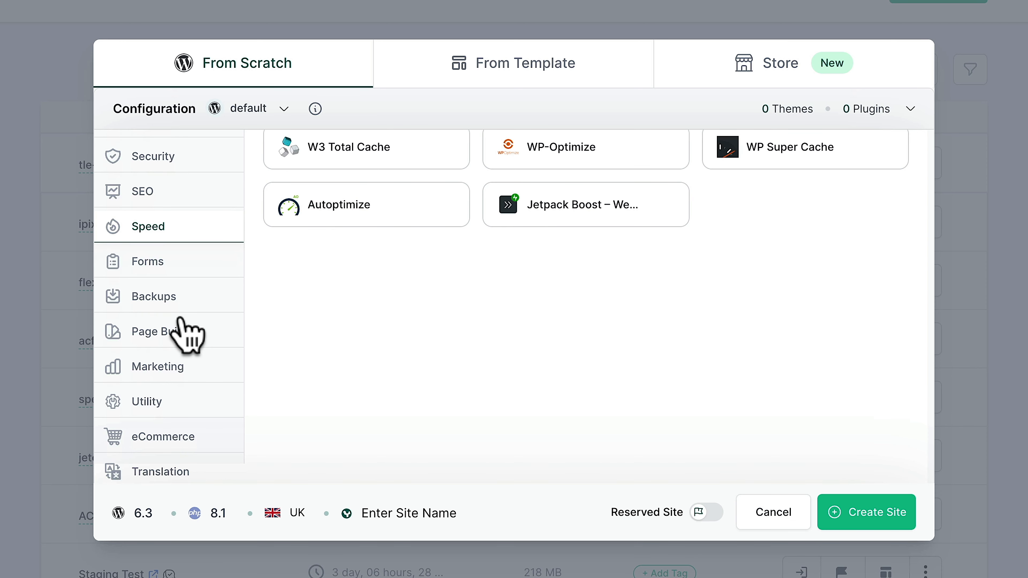
{"action": "scroll", "coordinate": [187, 334], "scroll_direction": "up", "scroll_amount": 1}
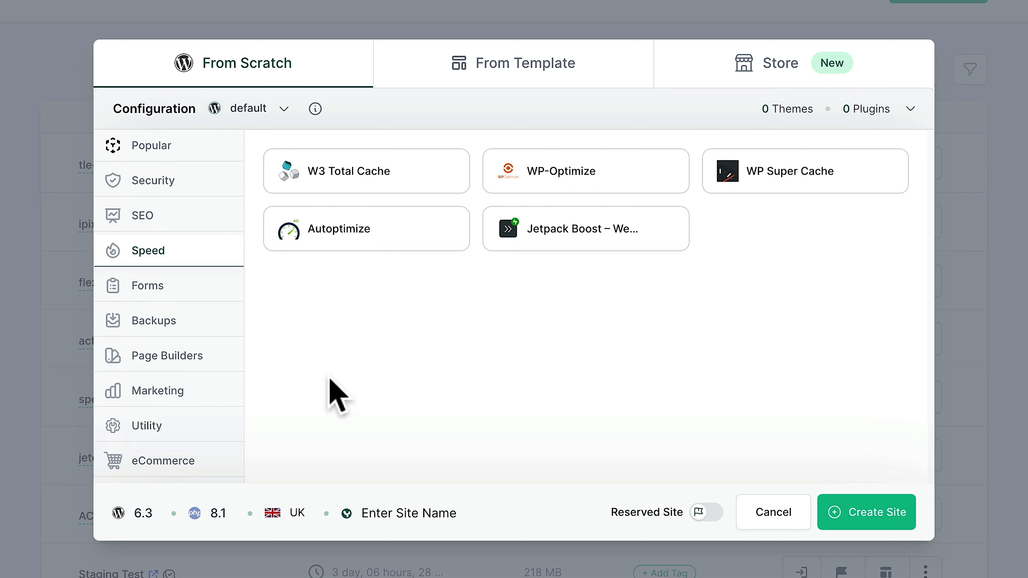
Review the WordPress versions, PHP versions and server locations offered for the new site
{"action": "left_click", "coordinate": [137, 517]}
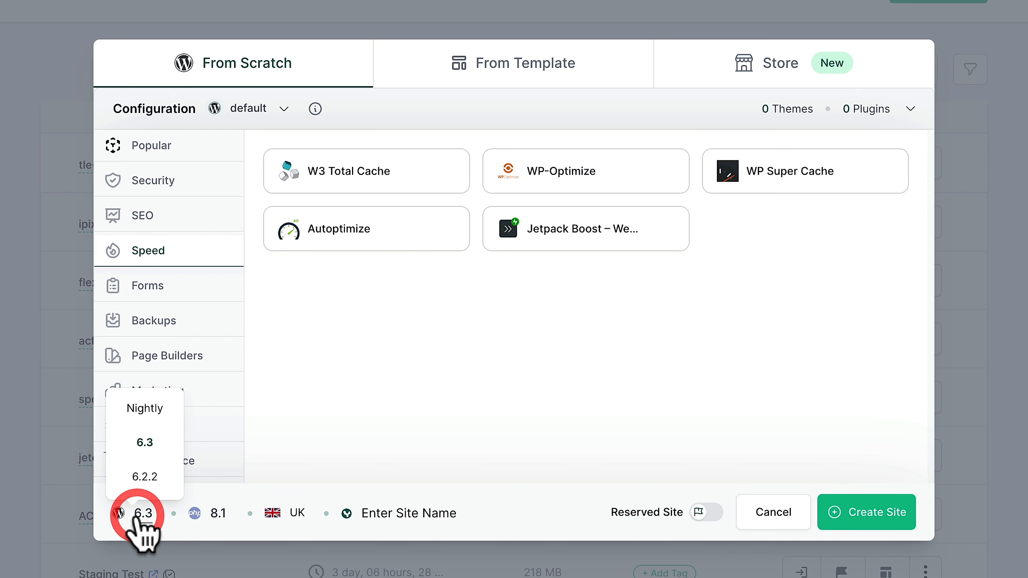
{"action": "left_click", "coordinate": [333, 439]}
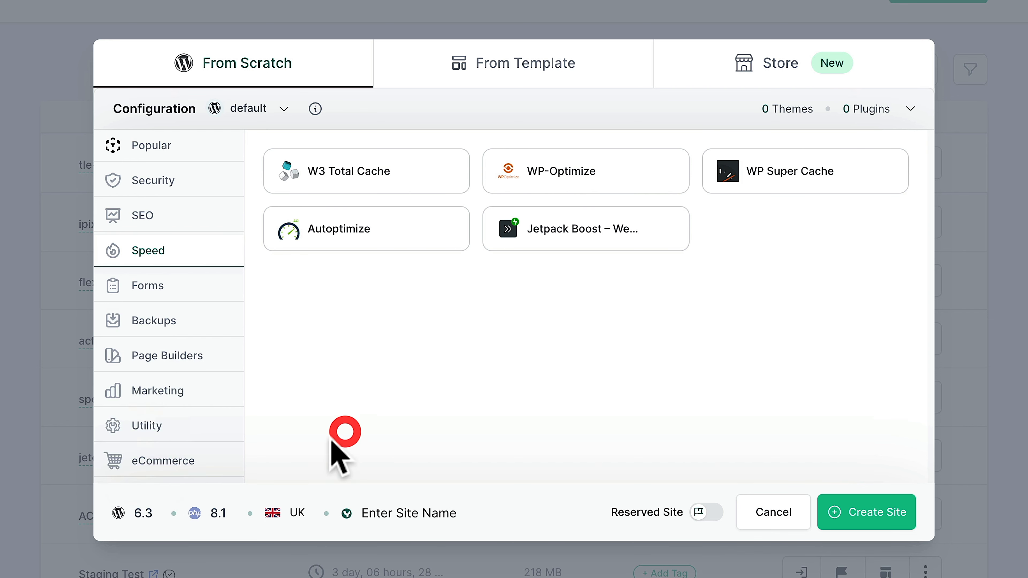
{"action": "left_click", "coordinate": [214, 514]}
{"action": "scroll", "coordinate": [203, 466], "scroll_direction": "down", "scroll_amount": 2}
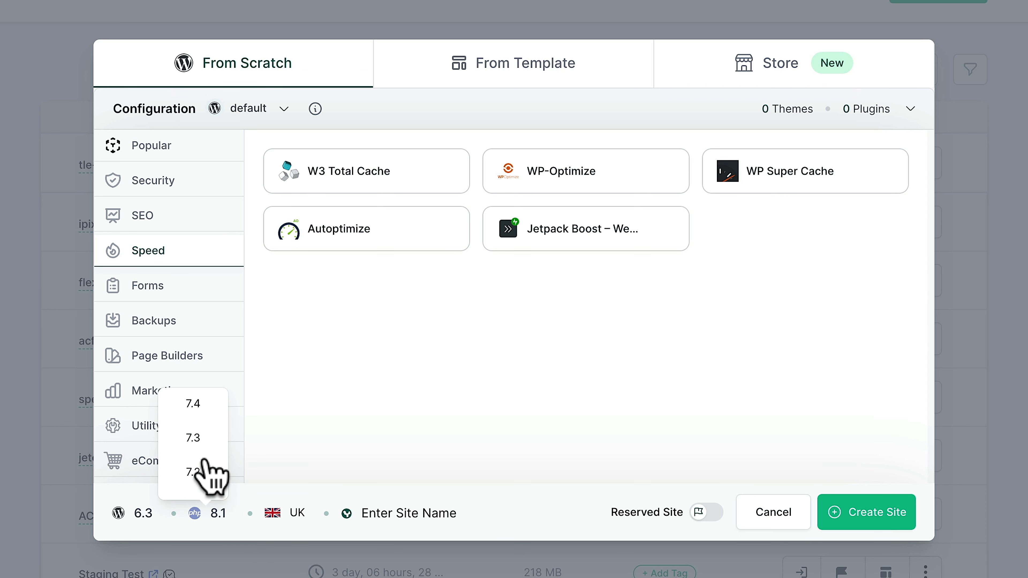
{"action": "left_click", "coordinate": [367, 405]}
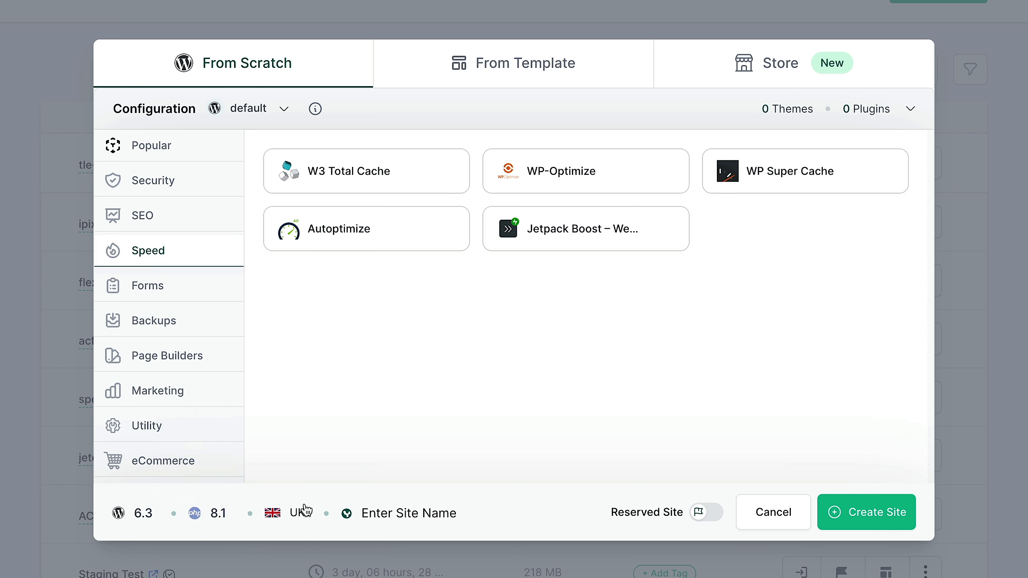
{"action": "left_click", "coordinate": [296, 514]}
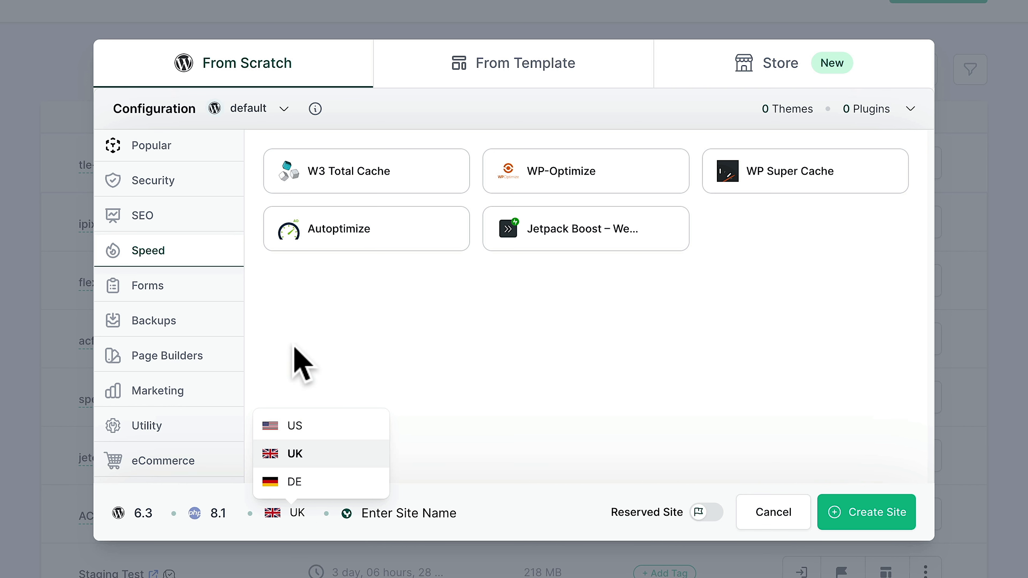
Add the Autoptimize, UpdraftPlus, Elementor and Weglot plugins to the new site's configuration
{"action": "left_click", "coordinate": [371, 222]}
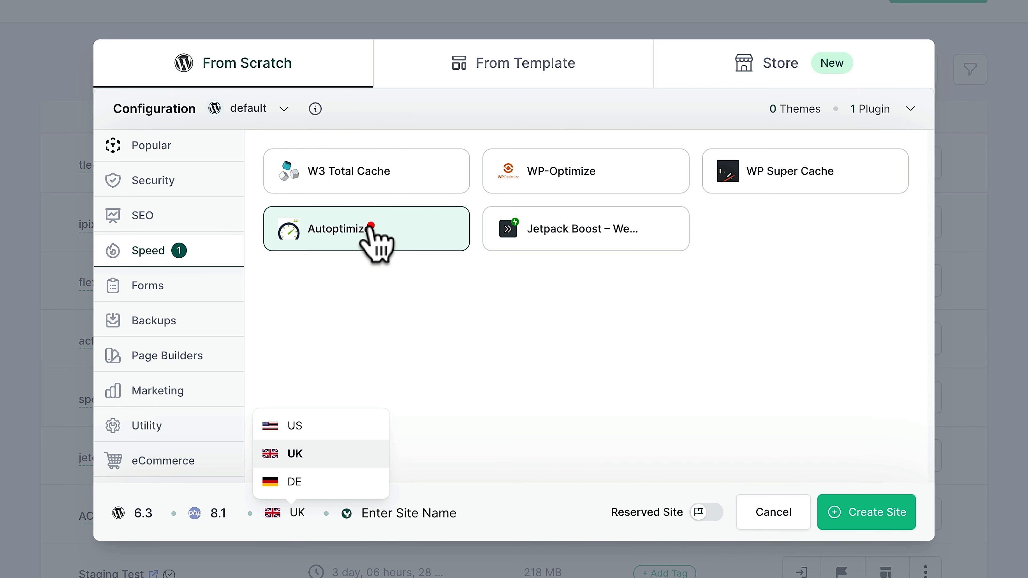
{"action": "left_click", "coordinate": [182, 320]}
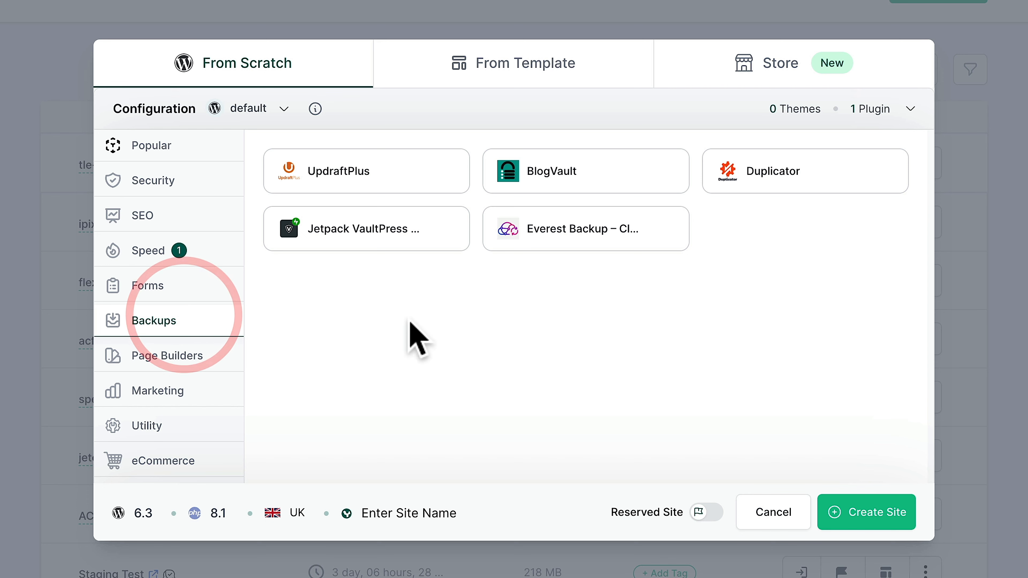
{"action": "left_click", "coordinate": [383, 155]}
{"action": "left_click", "coordinate": [180, 356]}
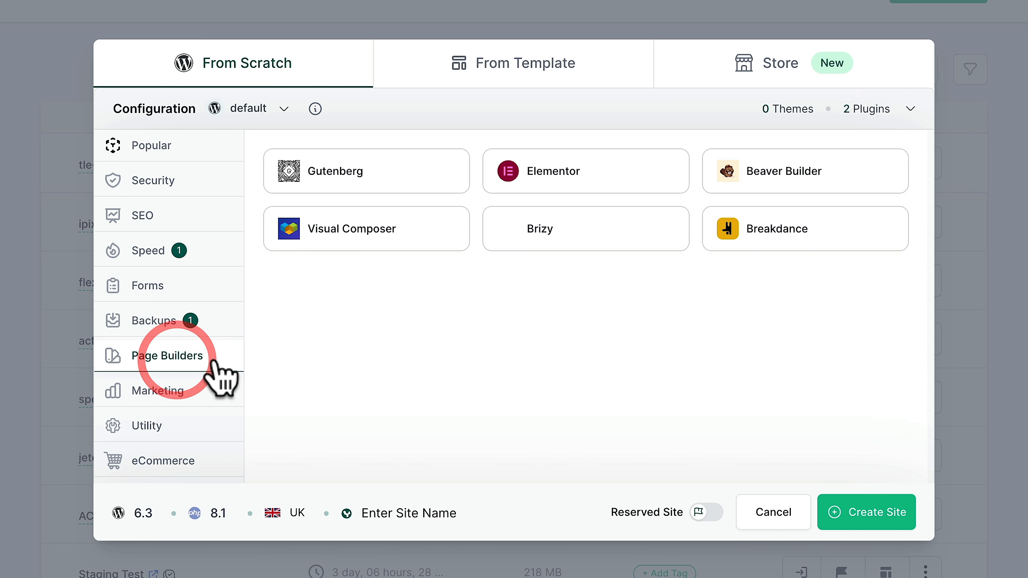
{"action": "left_click", "coordinate": [559, 193]}
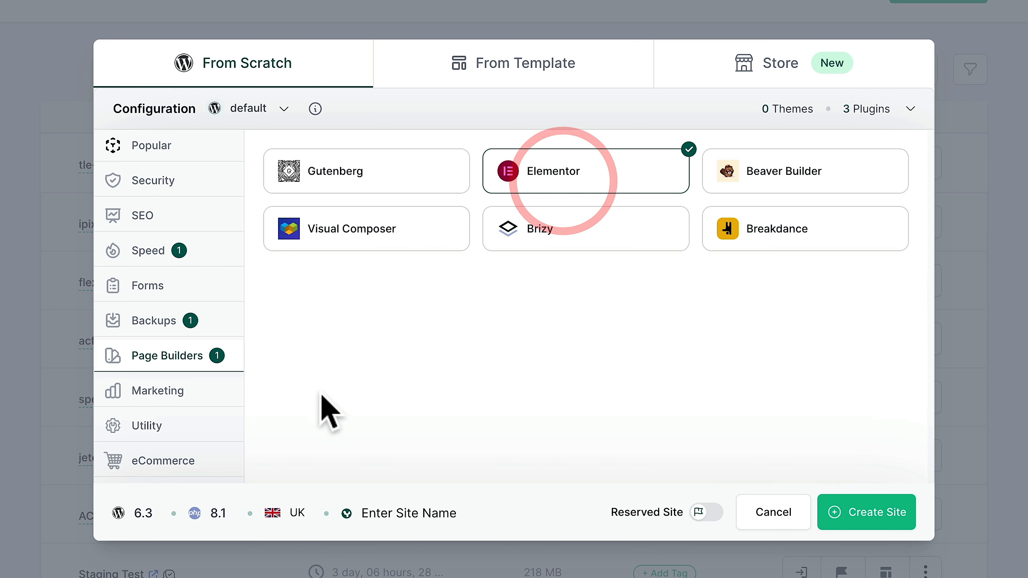
{"action": "scroll", "coordinate": [194, 446], "scroll_direction": "down", "scroll_amount": 1}
{"action": "left_click", "coordinate": [172, 472]}
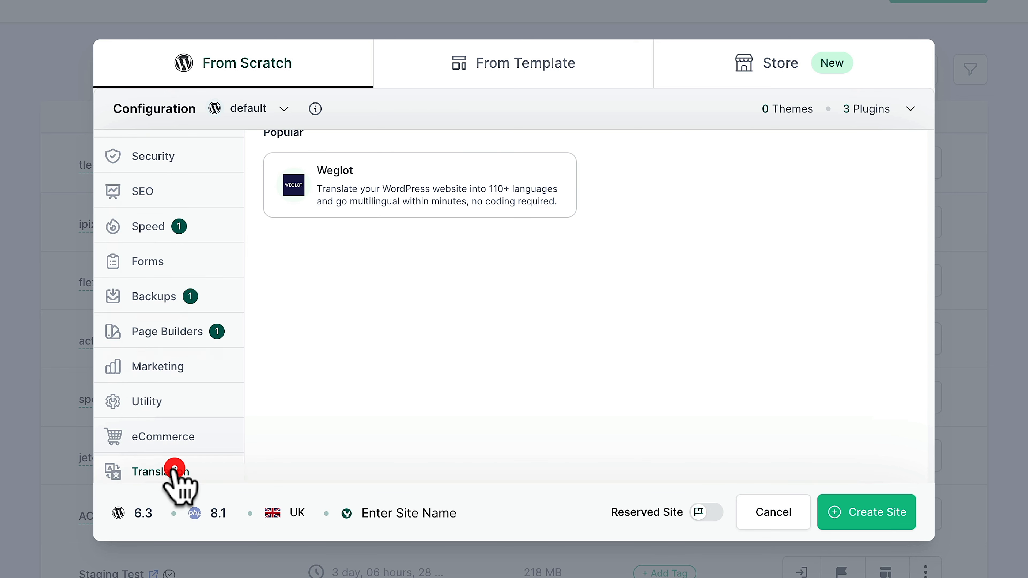
{"action": "left_click", "coordinate": [392, 193]}
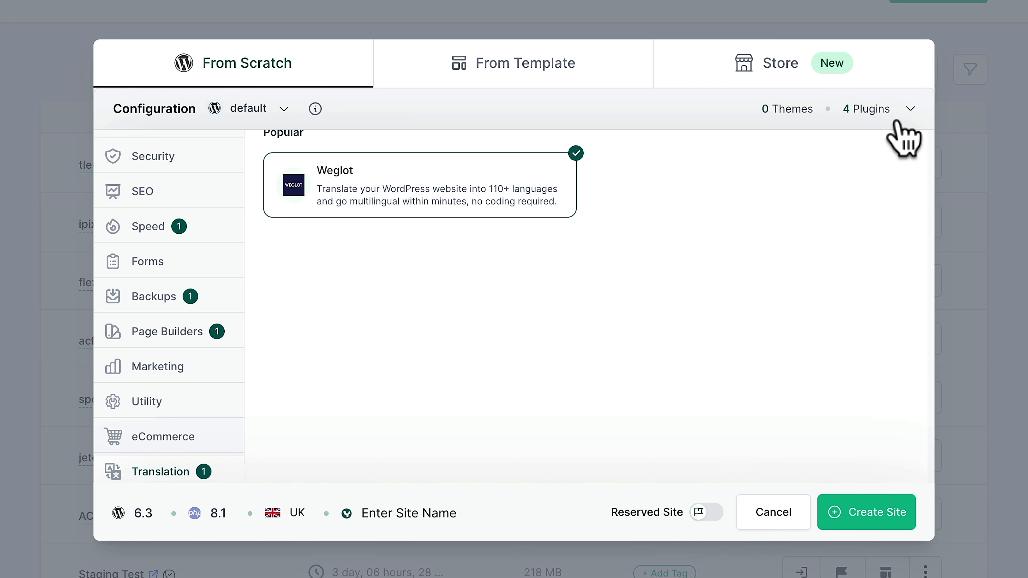
Create the configured WordPress site and sign in to its admin with Magic Login
{"action": "scroll", "coordinate": [488, 306], "scroll_direction": "up", "scroll_amount": 1}
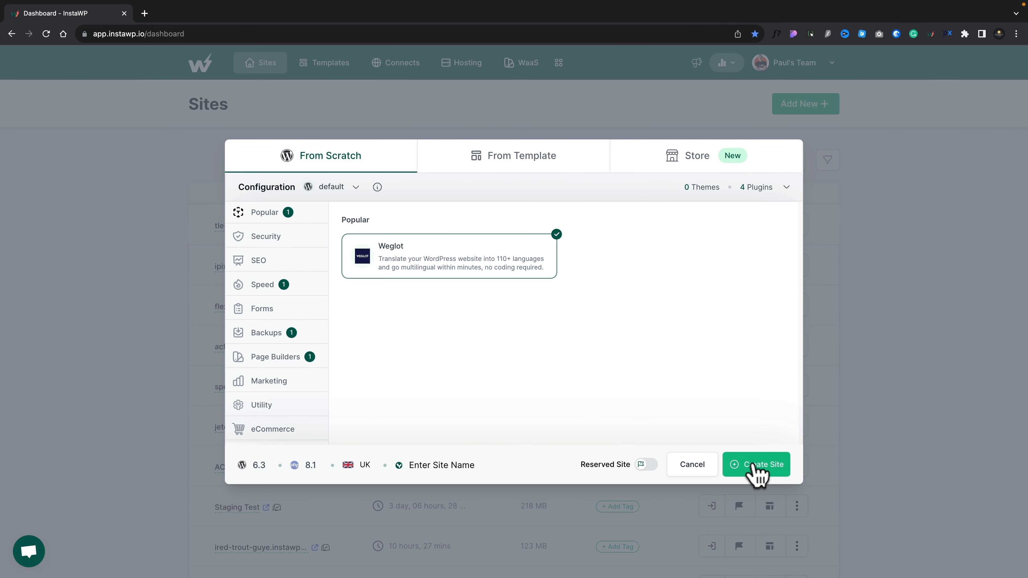
{"action": "left_click", "coordinate": [753, 465]}
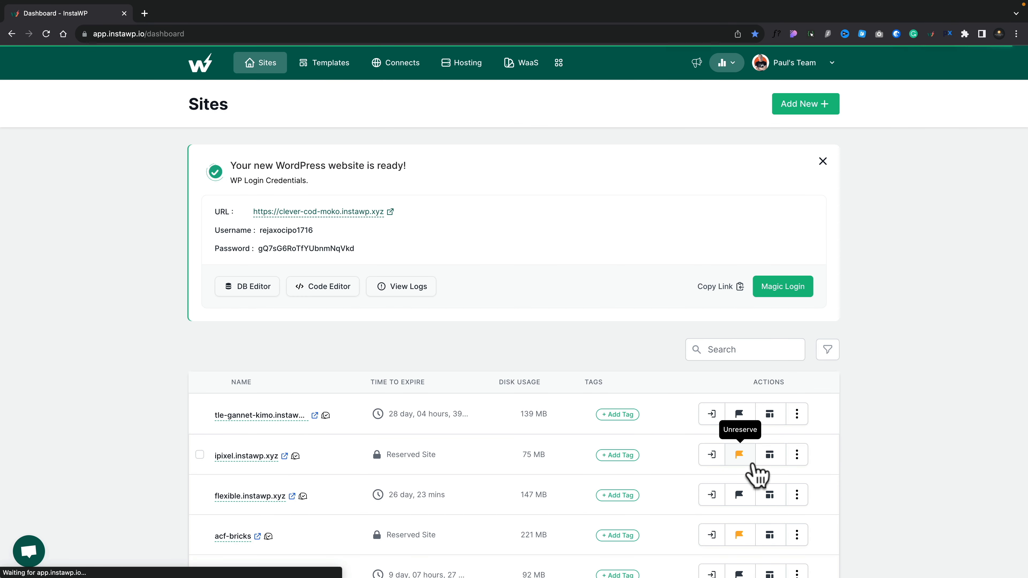
{"action": "left_click", "coordinate": [788, 292]}
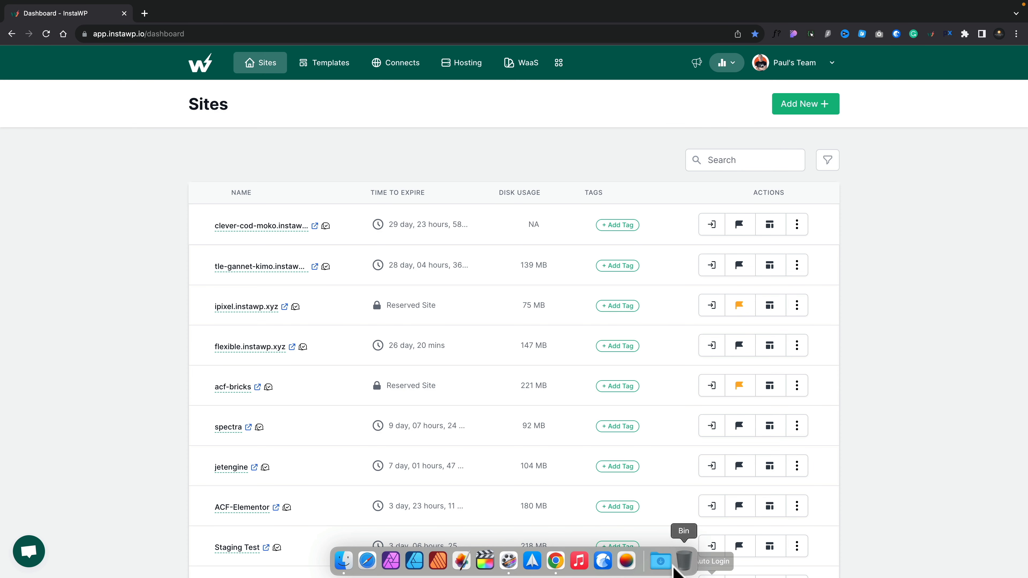
Upload depicter.zip from the Downloads folder as a plugin to the clever-cod-moko site
{"action": "left_click", "coordinate": [661, 562]}
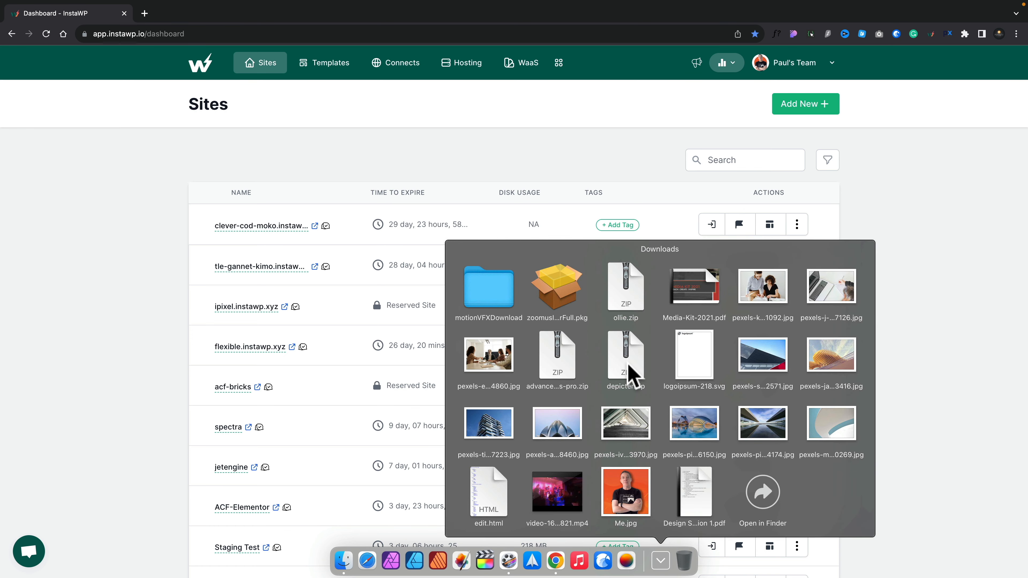
{"action": "left_click_drag", "start_coordinate": [628, 366], "coordinate": [449, 235]}
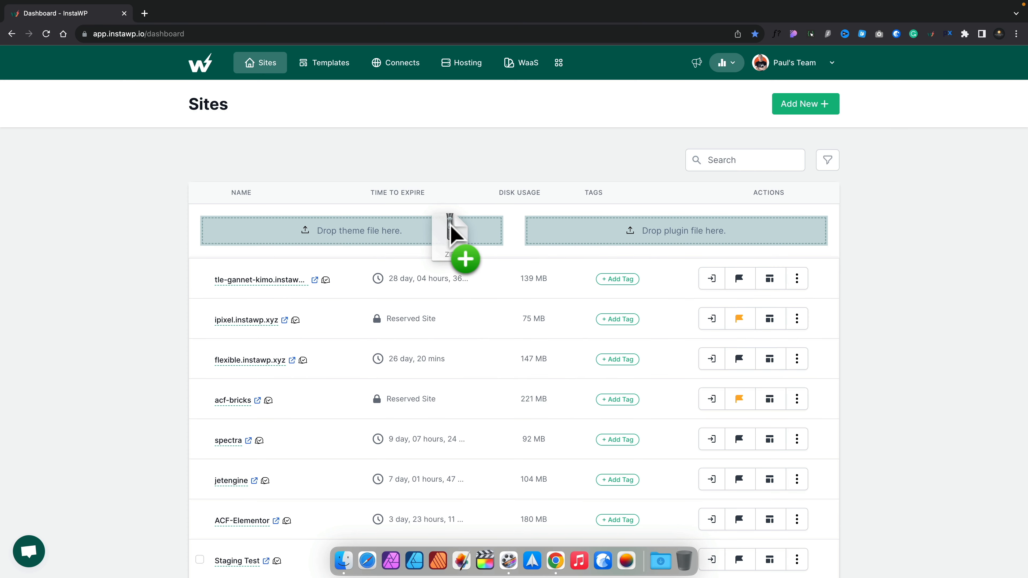
{"action": "left_click_drag", "start_coordinate": [451, 223], "coordinate": [620, 227]}
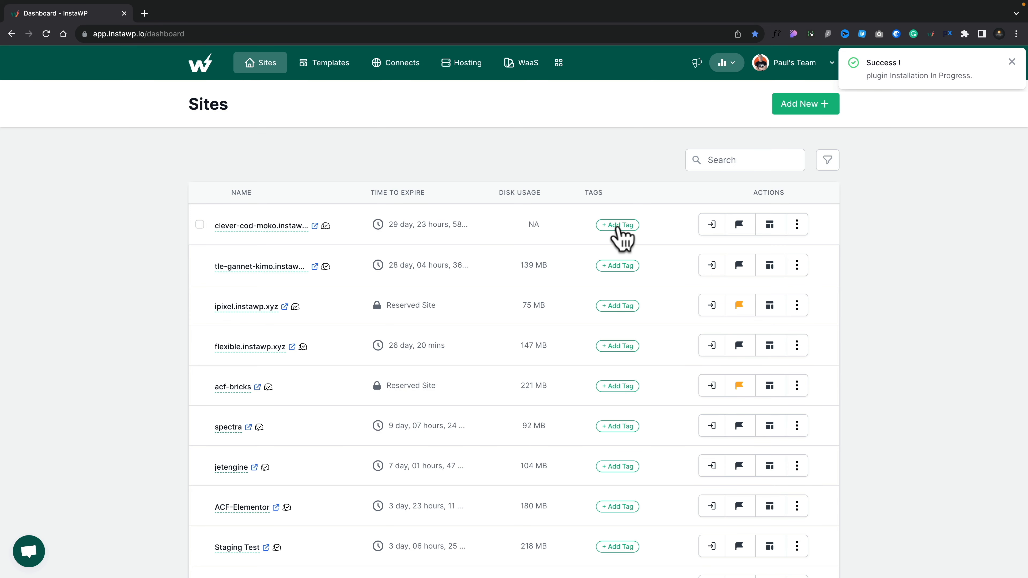
Upload ollie.zip from the Downloads folder as a theme to the clever-cod-moko site
{"action": "mouse_move", "coordinate": [682, 574]}
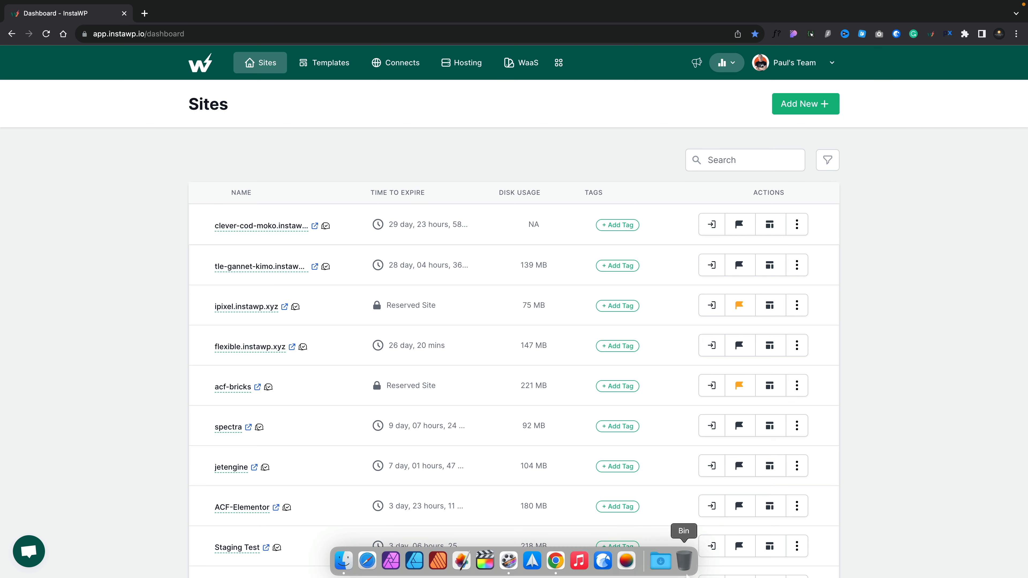
{"action": "left_click", "coordinate": [662, 563]}
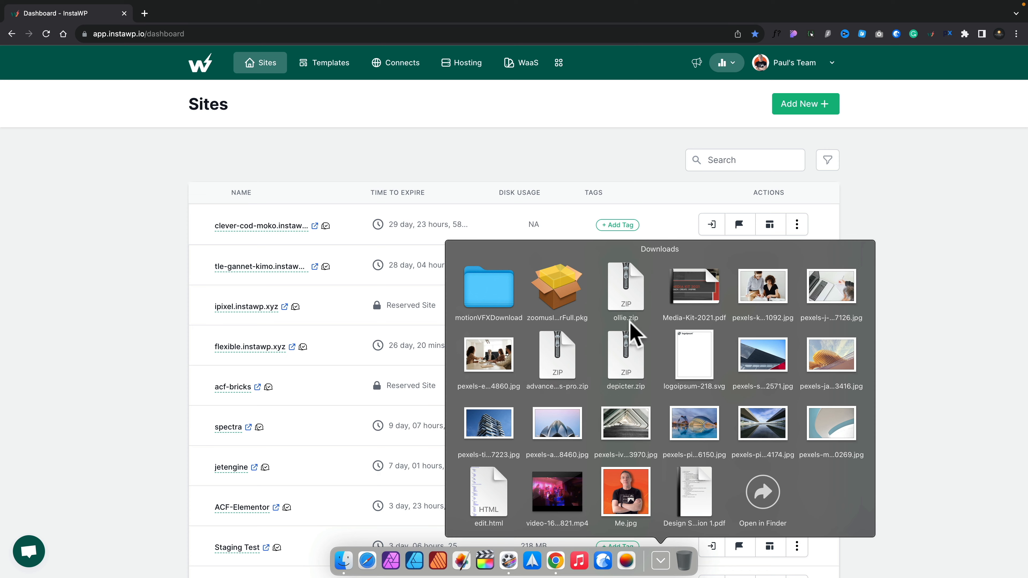
{"action": "left_click_drag", "start_coordinate": [638, 290], "coordinate": [307, 231]}
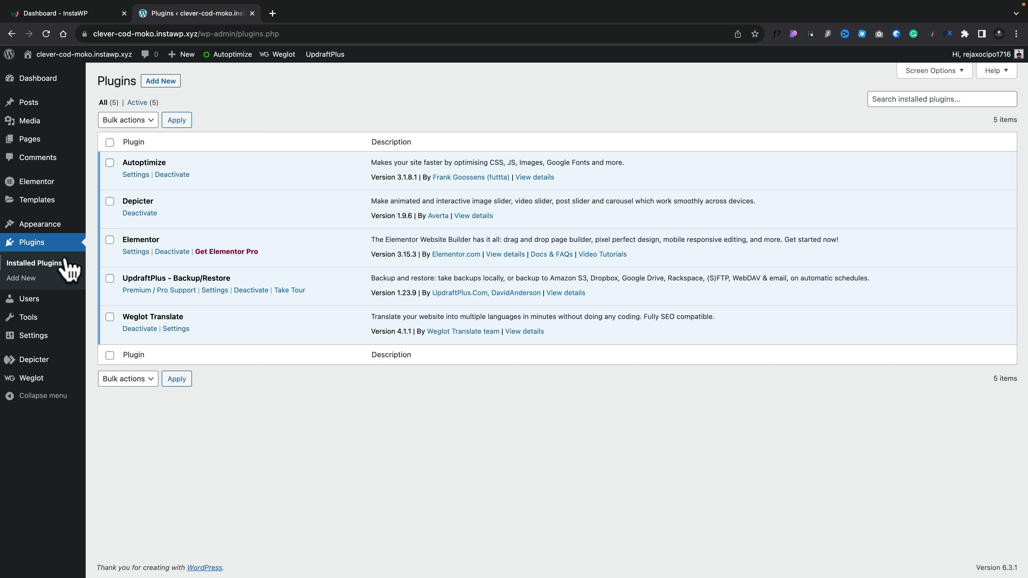
{"action": "mouse_move", "coordinate": [44, 230]}
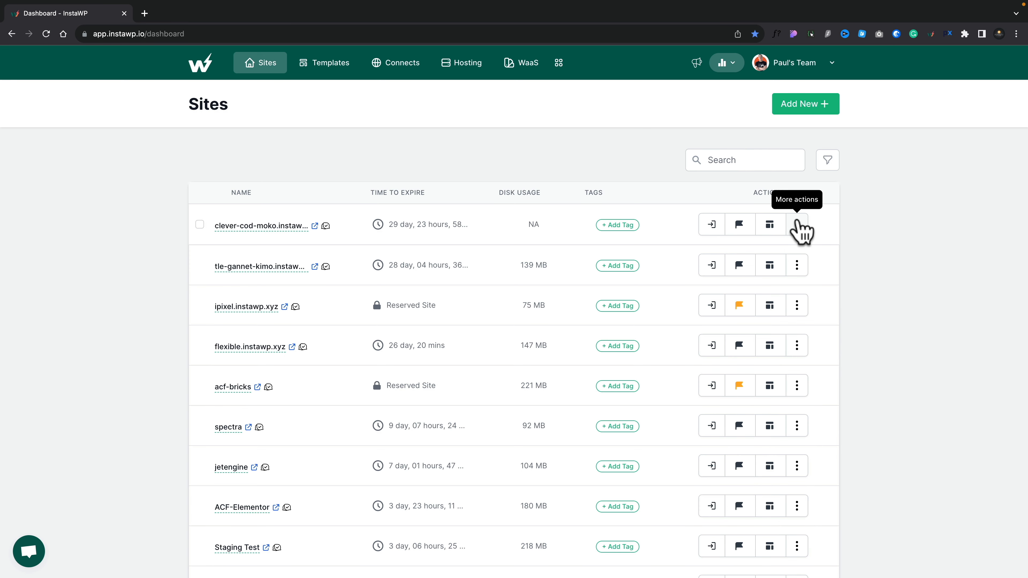
Connect the clever-cod-moko site to the existing live site wptutsdev.com through Migrate V2, logging in and approving InstaWP's access
{"action": "left_click", "coordinate": [797, 227]}
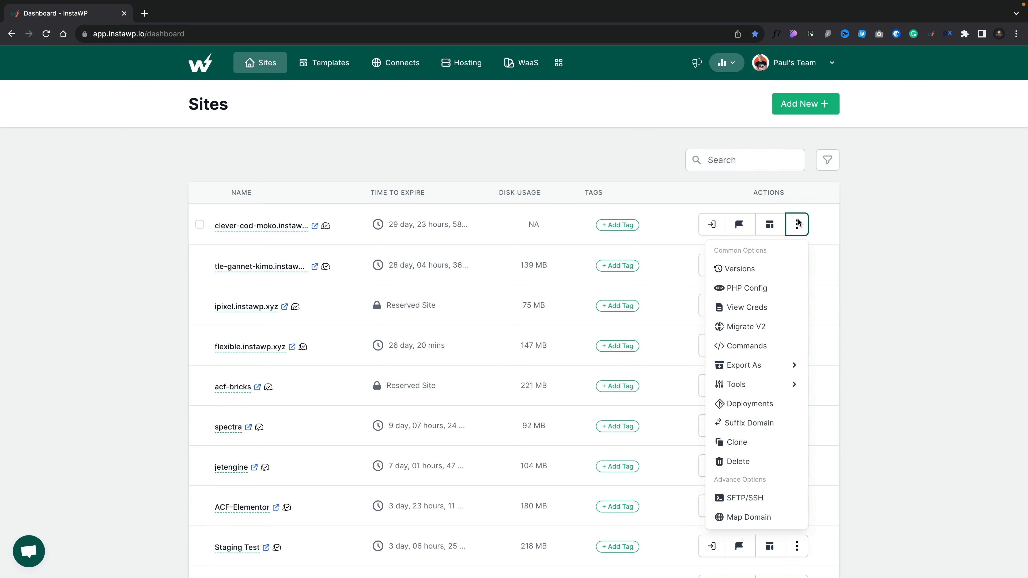
{"action": "left_click", "coordinate": [756, 327]}
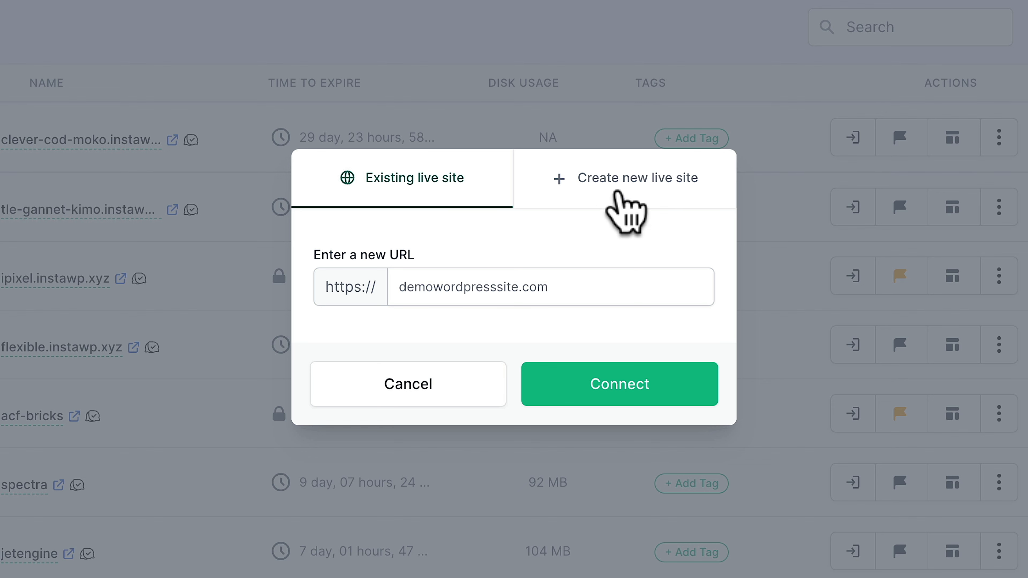
{"action": "left_click", "coordinate": [629, 175]}
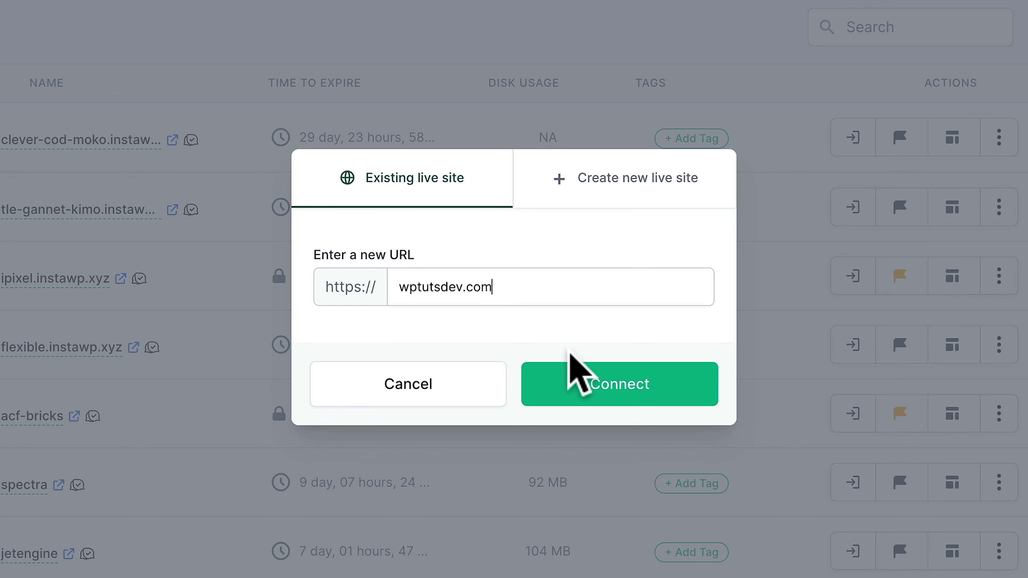
{"action": "left_click", "coordinate": [595, 390]}
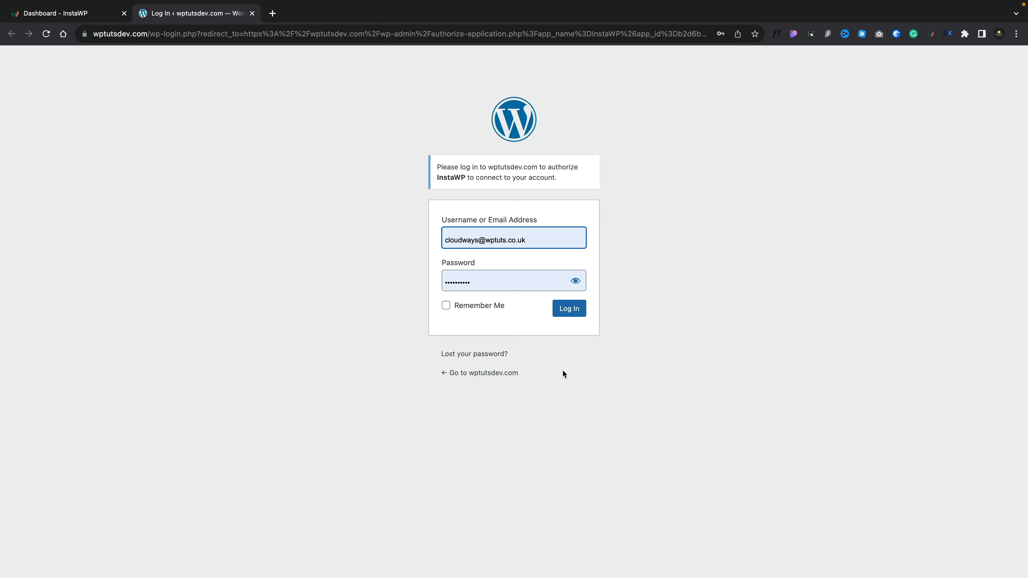
{"action": "left_click", "coordinate": [570, 309]}
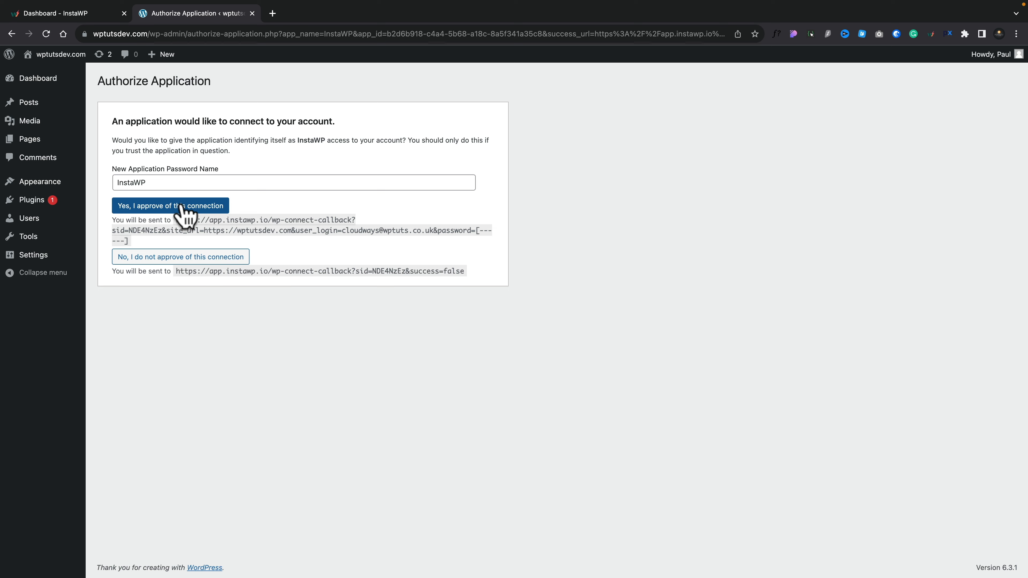
{"action": "left_click", "coordinate": [184, 212]}
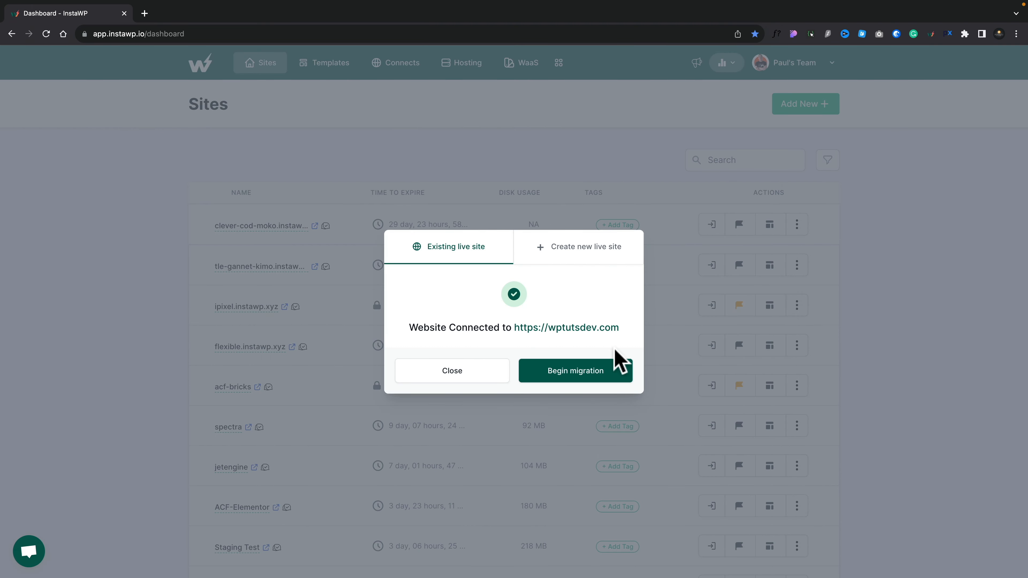
Begin the migration to wptutsdev.com and open its migration tracking
{"action": "left_click", "coordinate": [585, 382]}
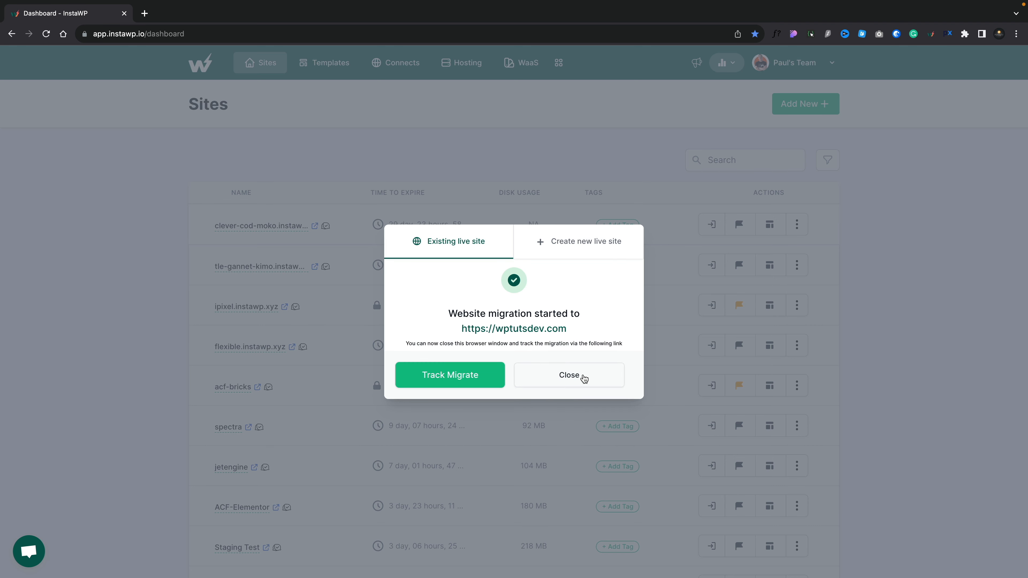
{"action": "left_click", "coordinate": [455, 380]}
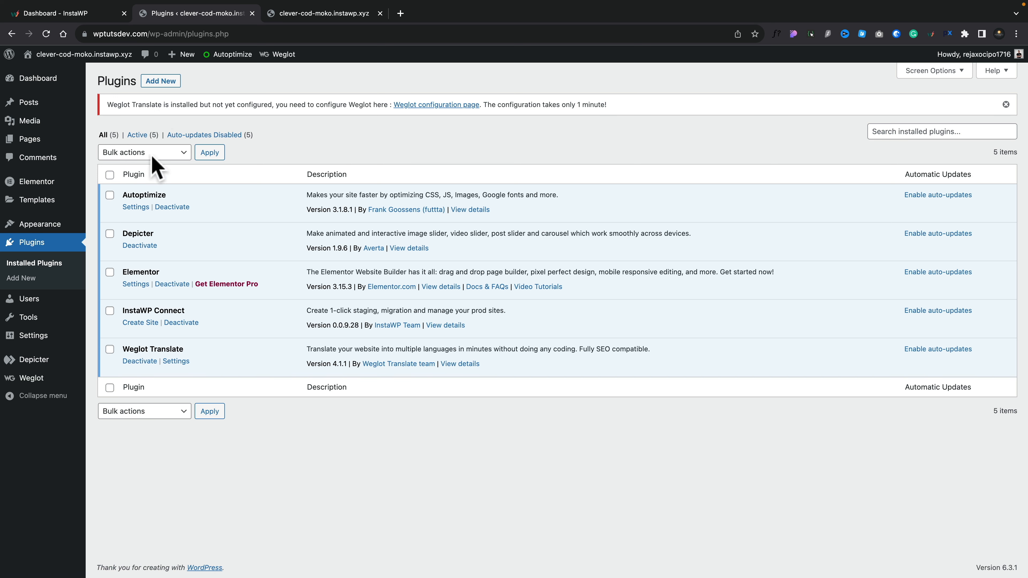
Check the migrated wptutsdev.com site for its installed plugins and the Ollie theme
{"action": "mouse_move", "coordinate": [66, 193]}
{"action": "mouse_move", "coordinate": [38, 229]}
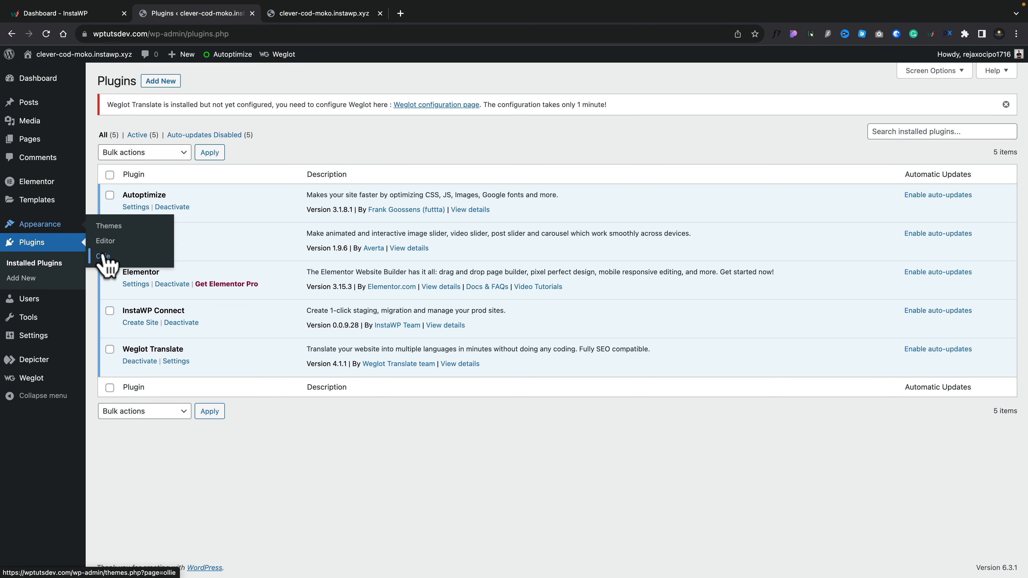
{"action": "left_click", "coordinate": [187, 440]}
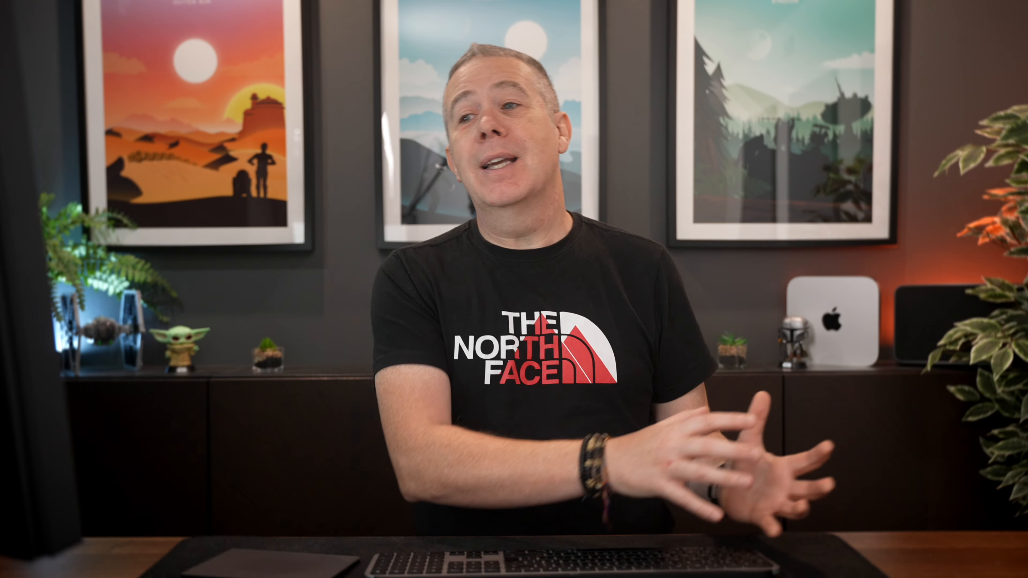